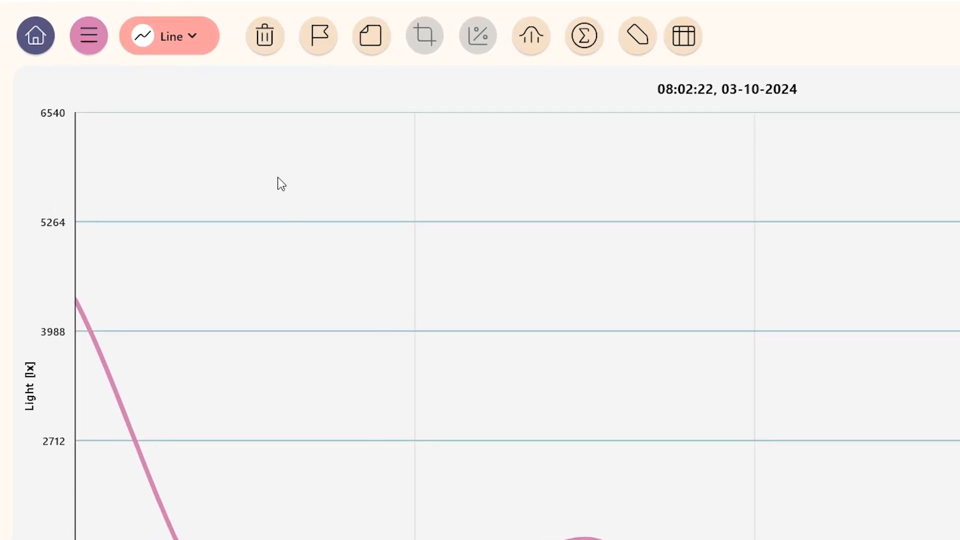
Turn on markers and place two of them on the light curve, at samples 1 and 6.
{"action": "left_click", "coordinate": [322, 53]}
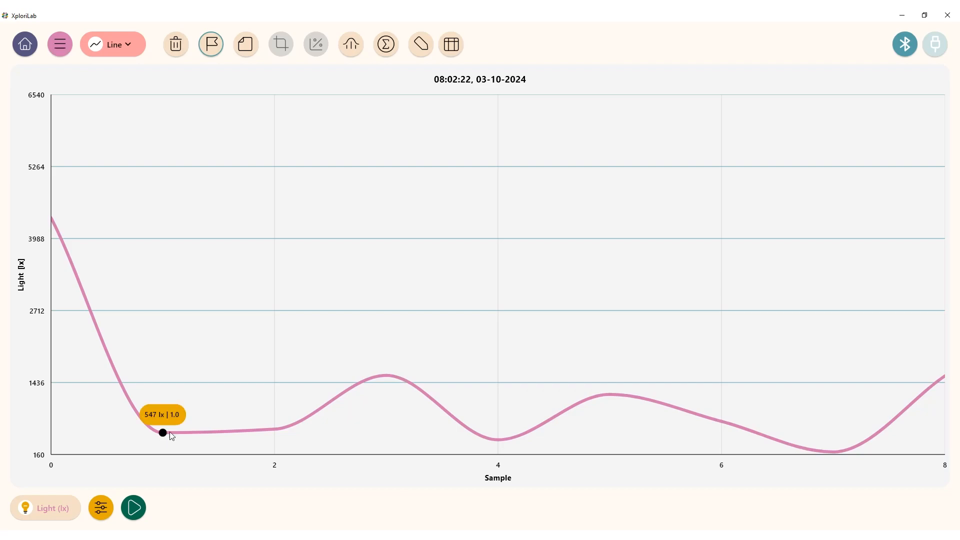
{"action": "left_click", "coordinate": [388, 375]}
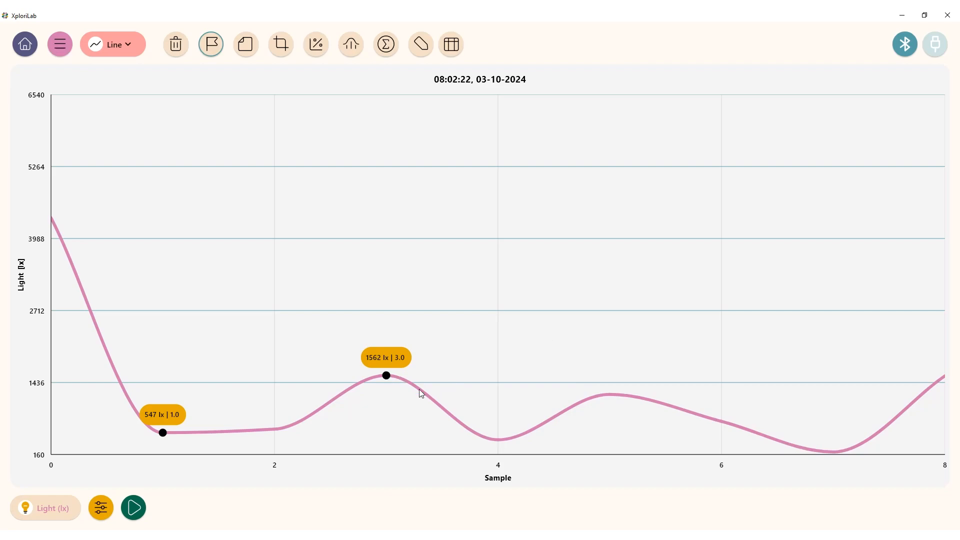
{"action": "left_click", "coordinate": [512, 454]}
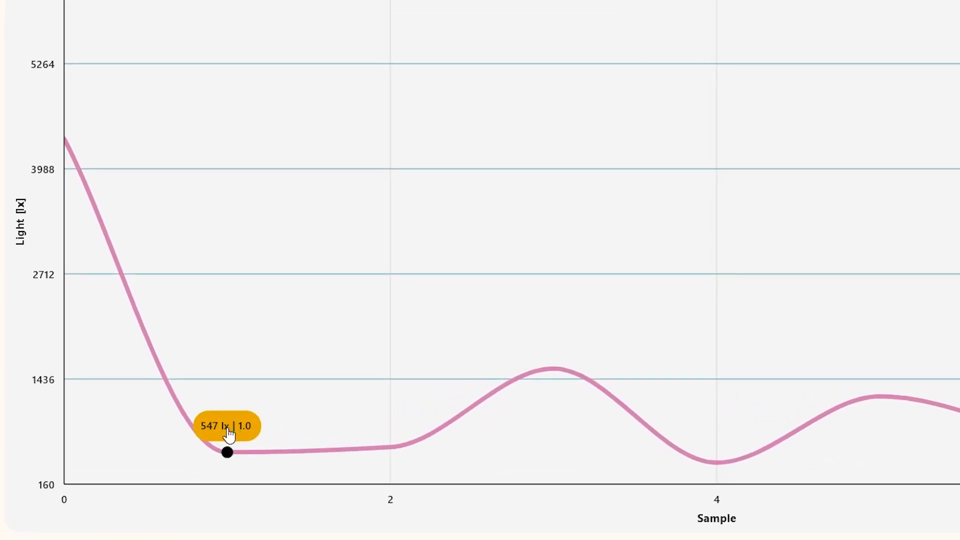
Lock the markers at samples 1 and 6, and add a locked marker at sample 2.
{"action": "left_click", "coordinate": [229, 433]}
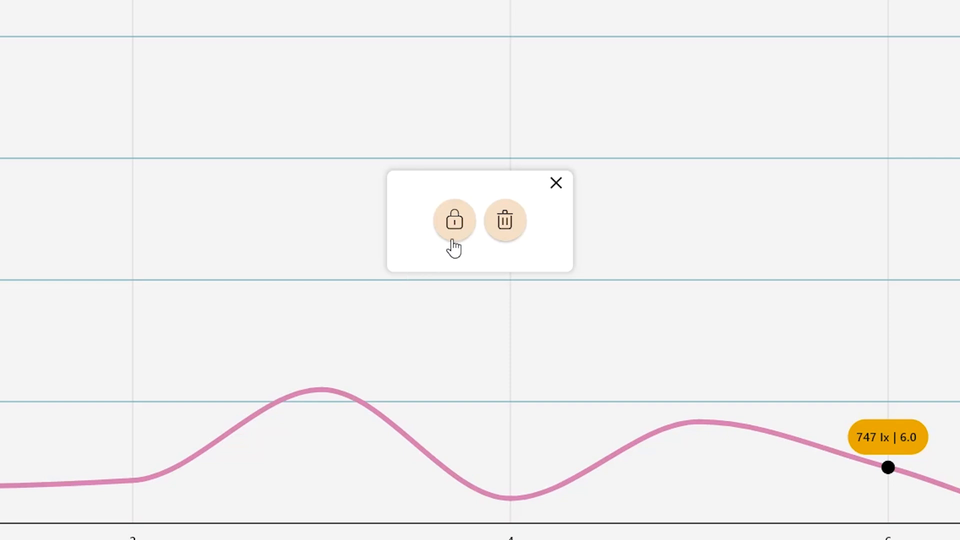
{"action": "left_click", "coordinate": [456, 225]}
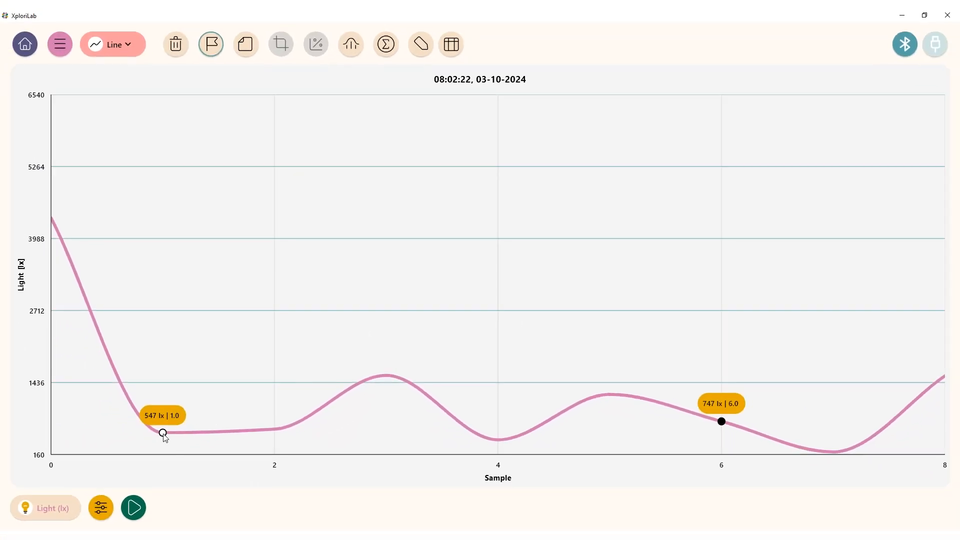
{"action": "left_click", "coordinate": [276, 430]}
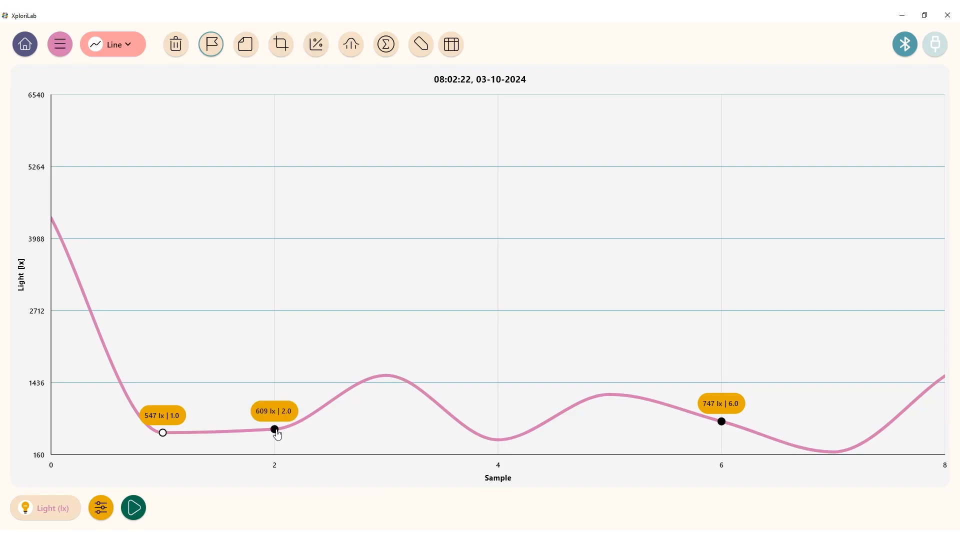
{"action": "left_click", "coordinate": [279, 417]}
{"action": "left_click", "coordinate": [465, 276]}
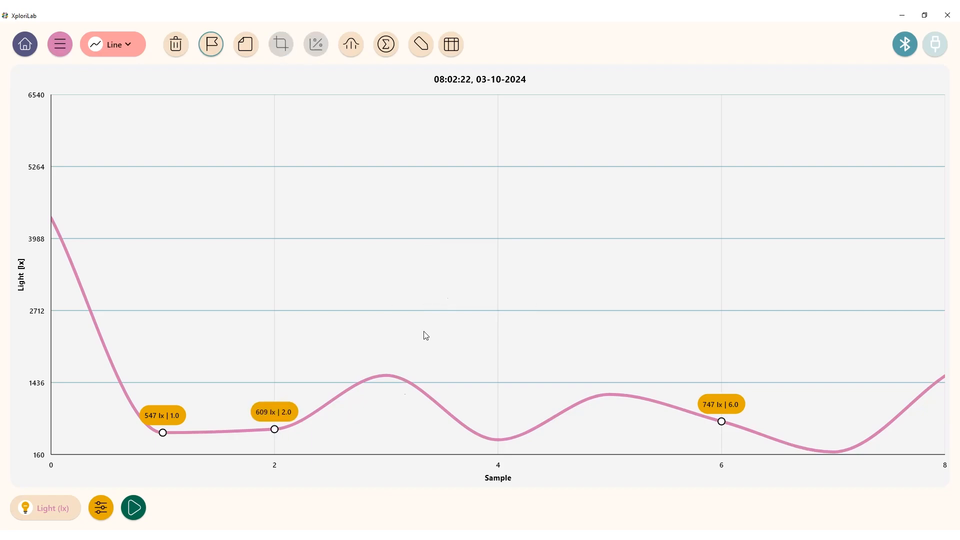
Add locked markers to the light curve at samples 3 and 4.
{"action": "left_click", "coordinate": [386, 376]}
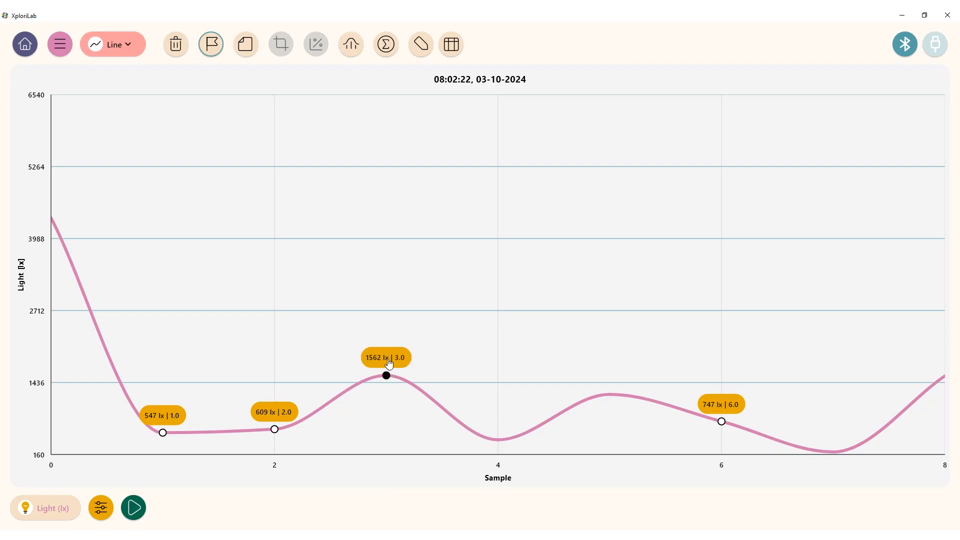
{"action": "left_click", "coordinate": [390, 363]}
{"action": "left_click", "coordinate": [464, 276]}
{"action": "left_click", "coordinate": [499, 440]}
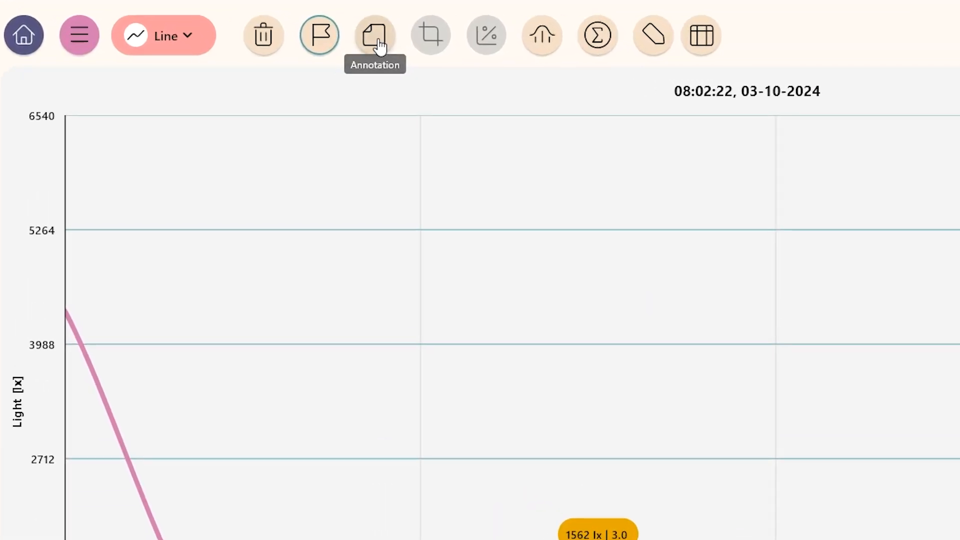
Annotate the sample 3 point with the note "C" and the image C, and collapse the annotation.
{"action": "left_click", "coordinate": [383, 45]}
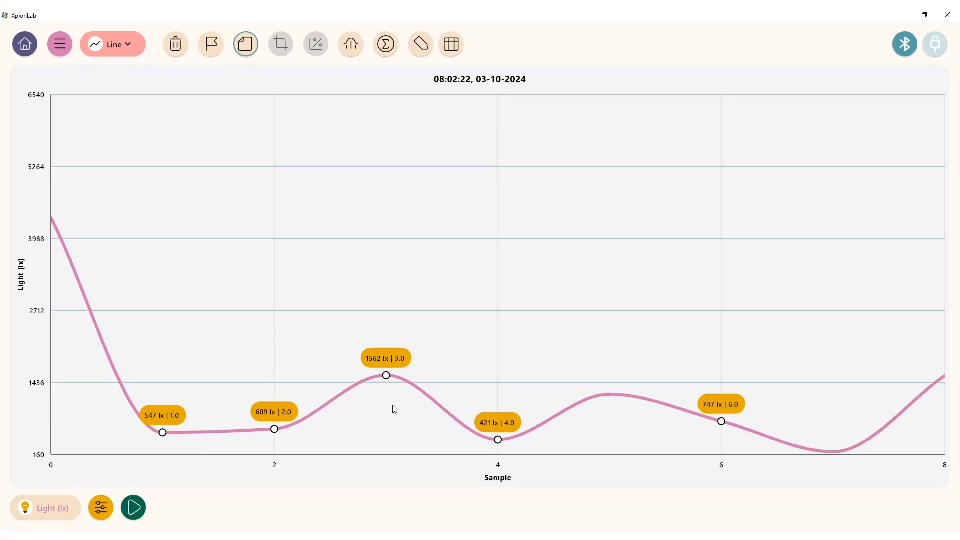
{"action": "left_click", "coordinate": [386, 376]}
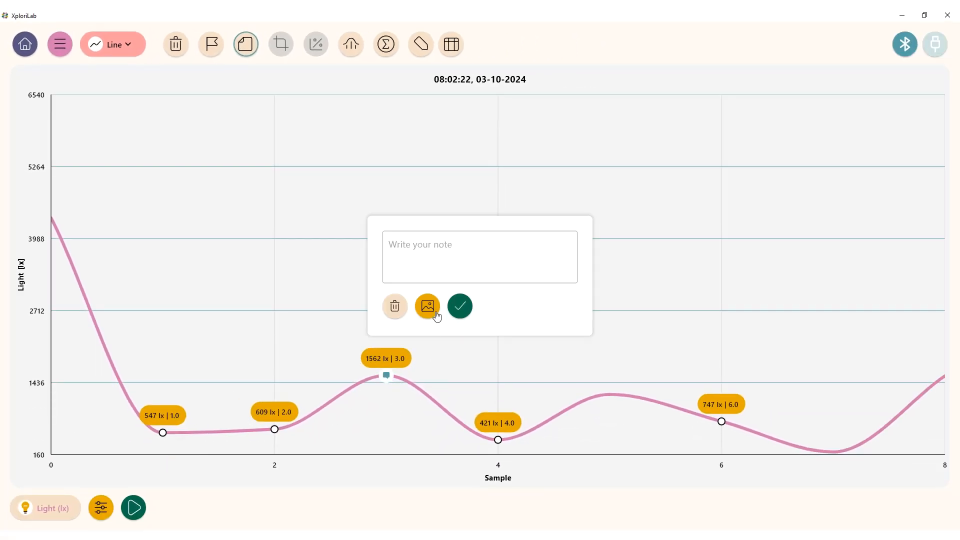
{"action": "left_click", "coordinate": [443, 255]}
{"action": "type", "text": "C"}
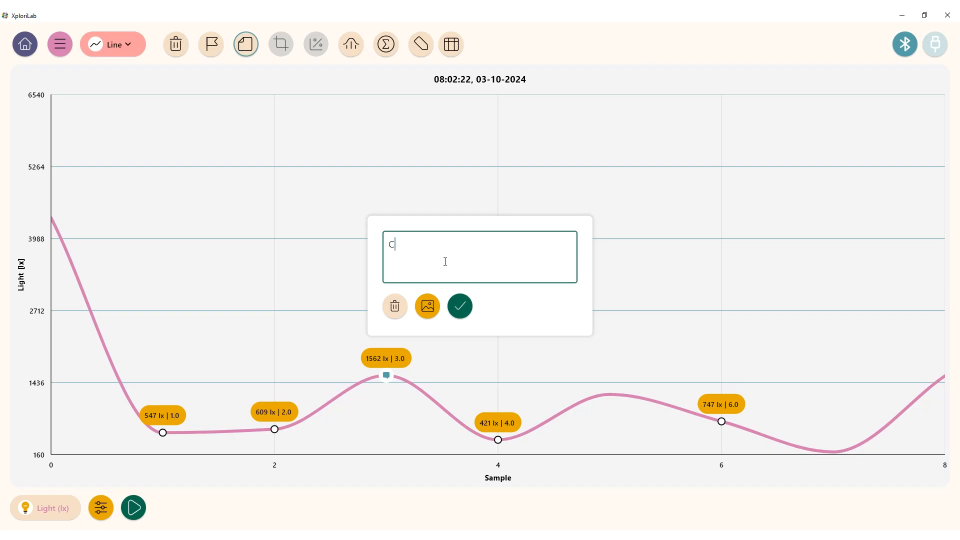
{"action": "left_click", "coordinate": [427, 315]}
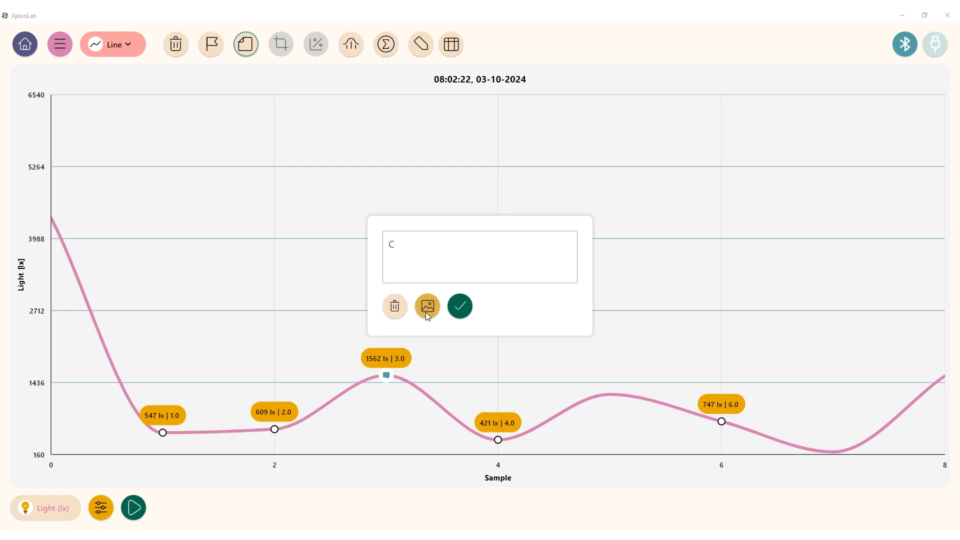
{"action": "left_click", "coordinate": [233, 112]}
{"action": "double_click", "coordinate": [234, 112]}
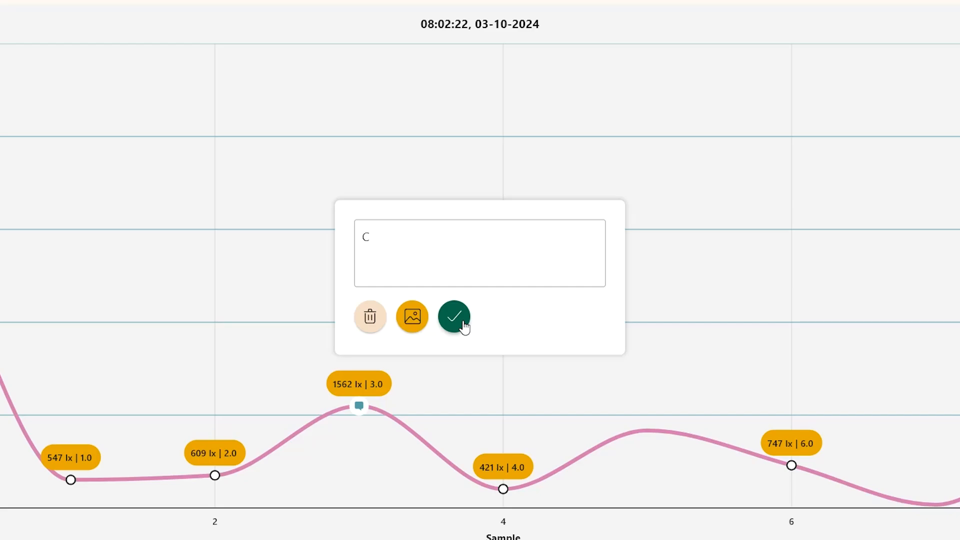
{"action": "left_click", "coordinate": [454, 317]}
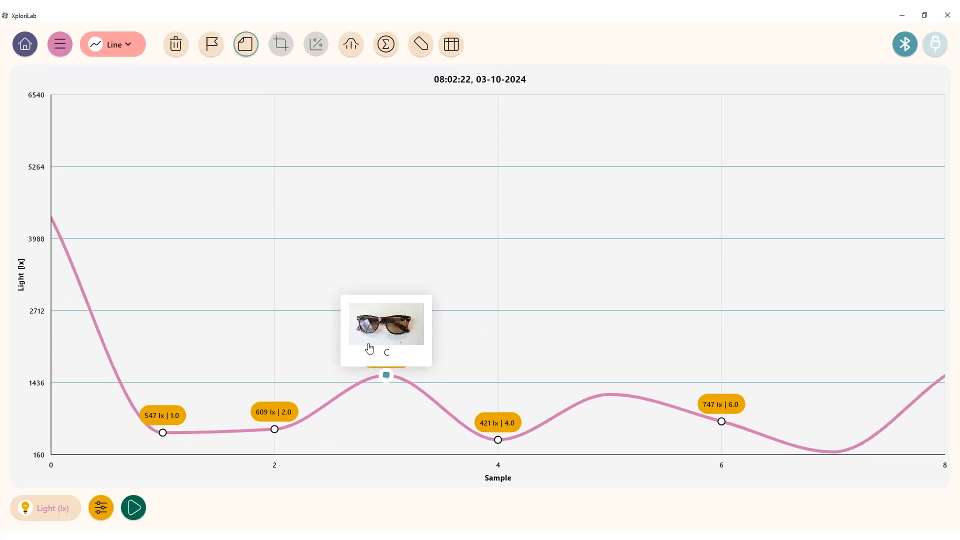
{"action": "left_click", "coordinate": [387, 376]}
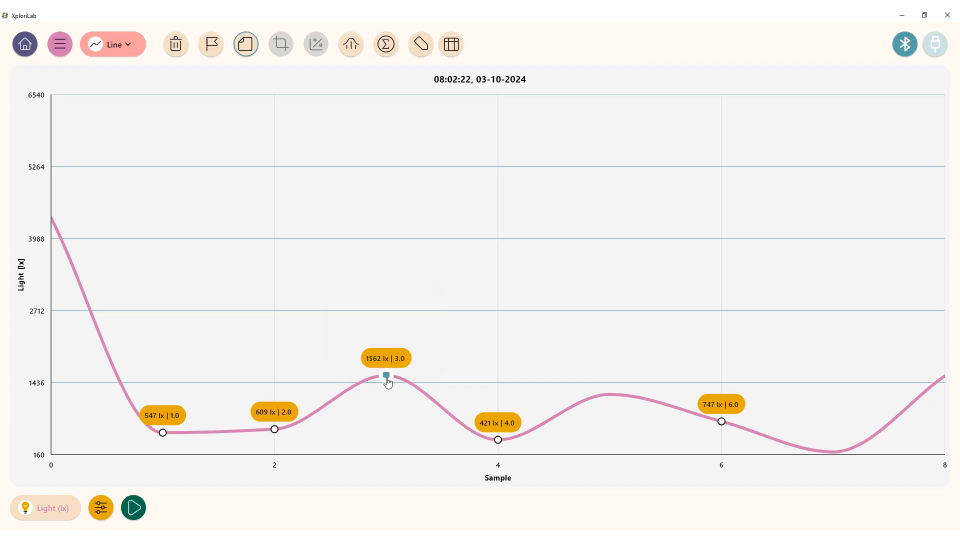
Annotate the sample 2 point with the note "B" and the image B.
{"action": "left_click", "coordinate": [275, 430]}
{"action": "left_click", "coordinate": [428, 258]}
{"action": "type", "text": "B"}
{"action": "left_click", "coordinate": [428, 307]}
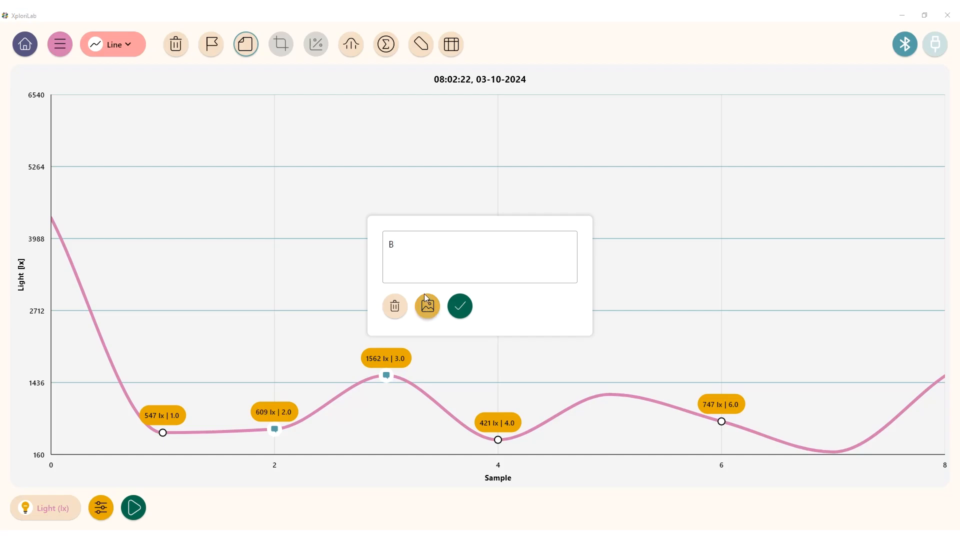
{"action": "left_click", "coordinate": [181, 122]}
{"action": "left_click", "coordinate": [317, 307]}
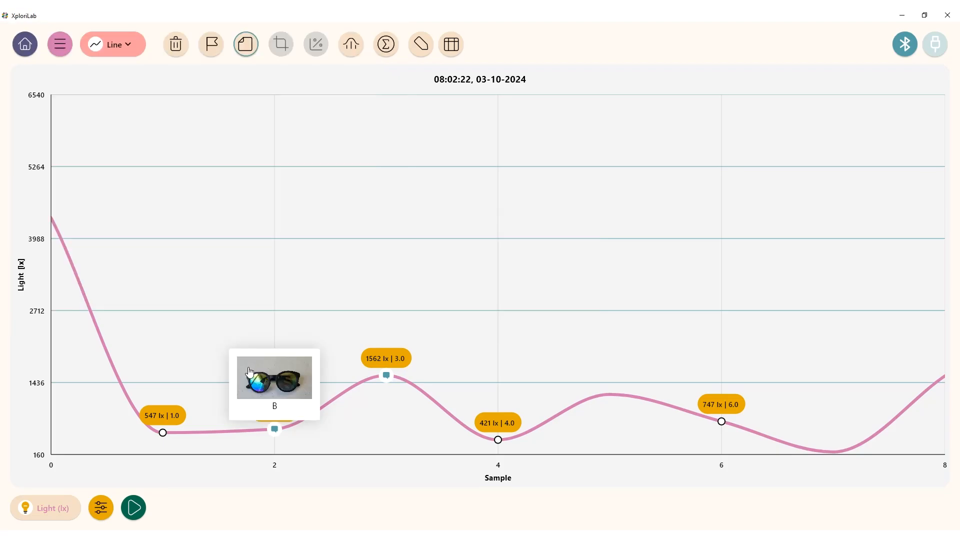
Annotate the sample 1 point with the note "A" and the image A.
{"action": "left_click", "coordinate": [163, 433]}
{"action": "left_click", "coordinate": [401, 251]}
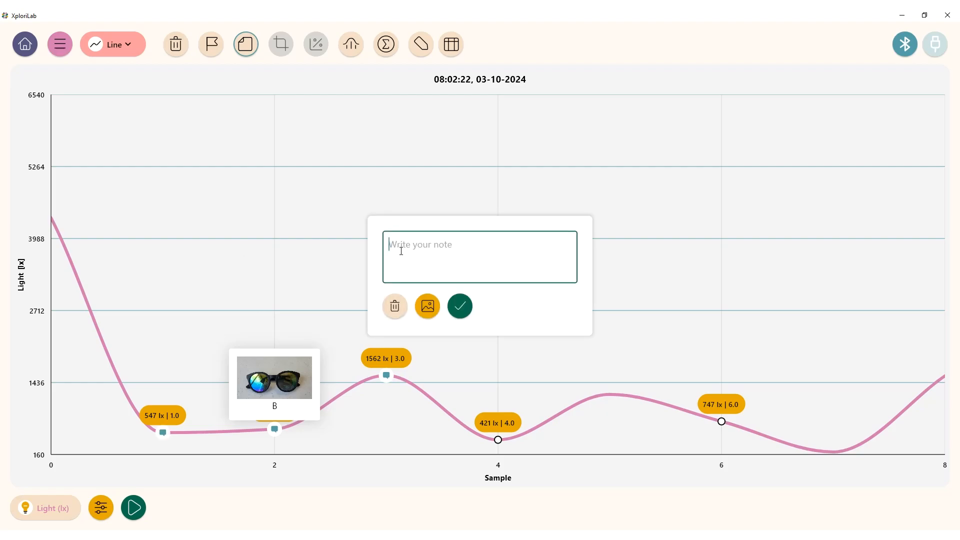
{"action": "type", "text": "A"}
{"action": "left_click", "coordinate": [427, 306]}
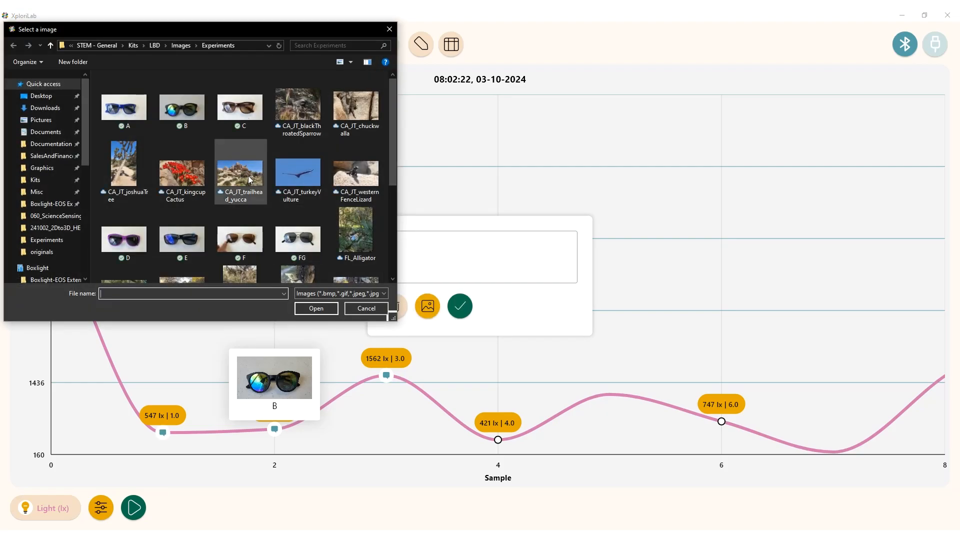
{"action": "left_click", "coordinate": [128, 119]}
{"action": "left_click", "coordinate": [316, 308]}
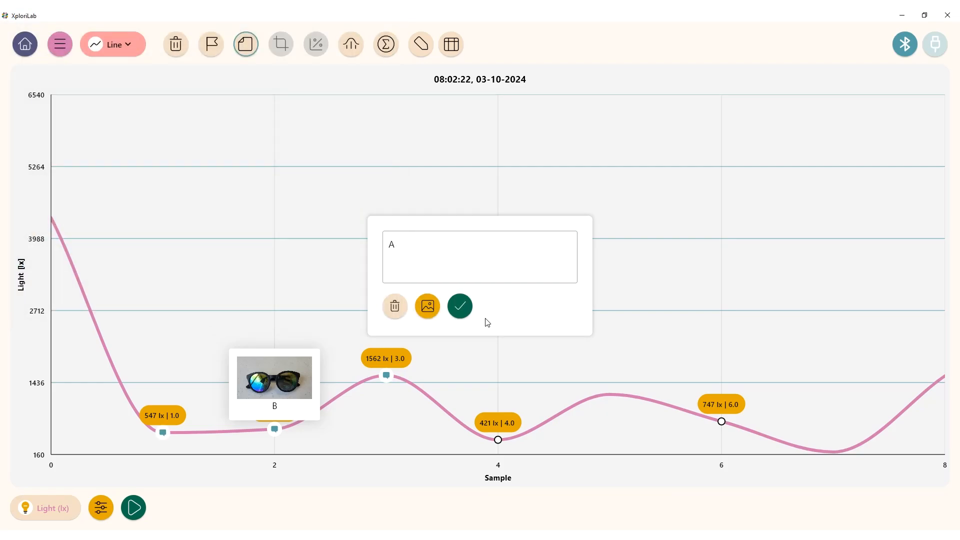
{"action": "left_click", "coordinate": [459, 306]}
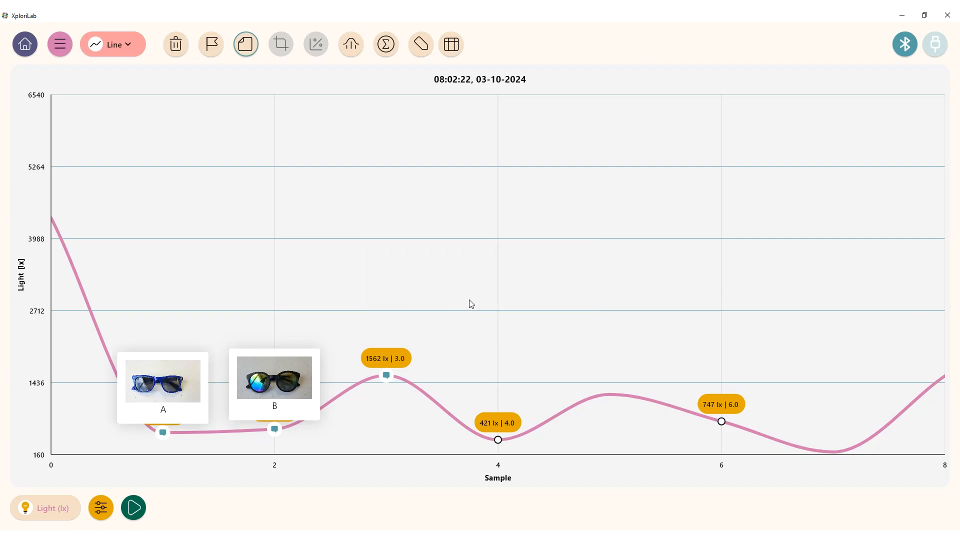
Display the light data as a bar chart with markers showing the value of every bar.
{"action": "left_click", "coordinate": [125, 45]}
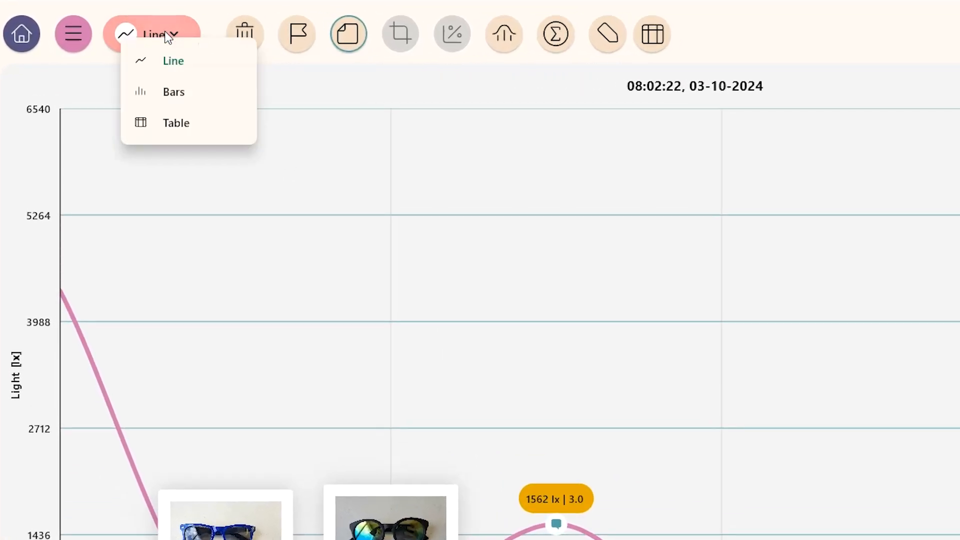
{"action": "left_click", "coordinate": [181, 99]}
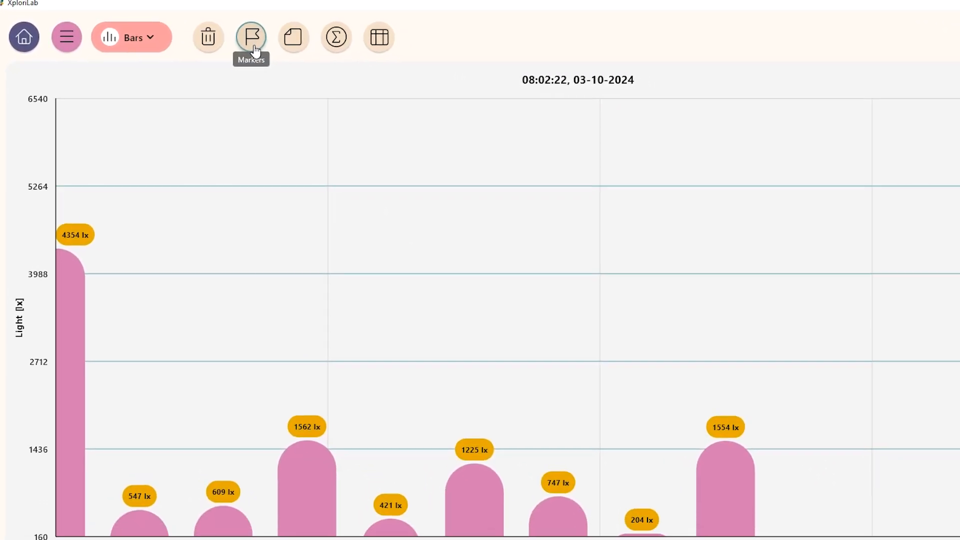
{"action": "left_click", "coordinate": [239, 50]}
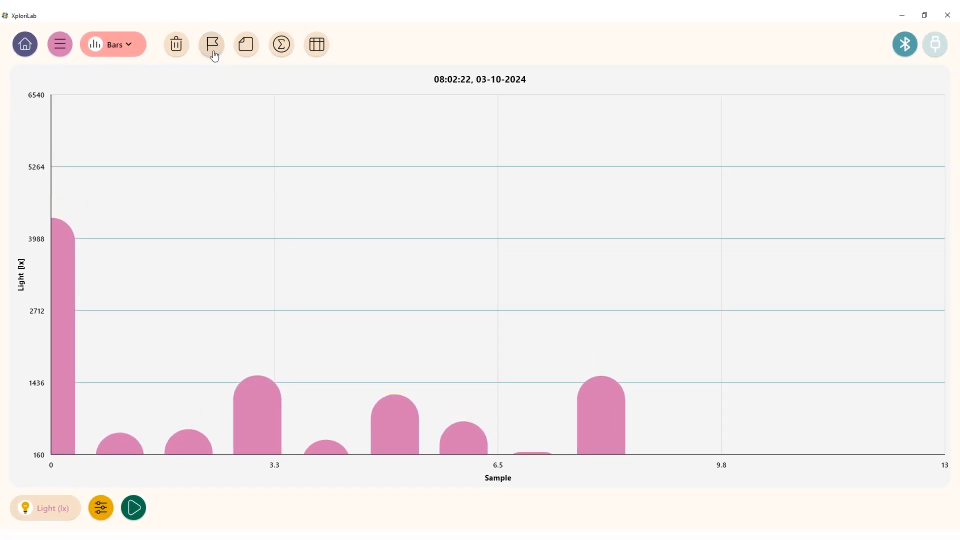
{"action": "left_click", "coordinate": [213, 46]}
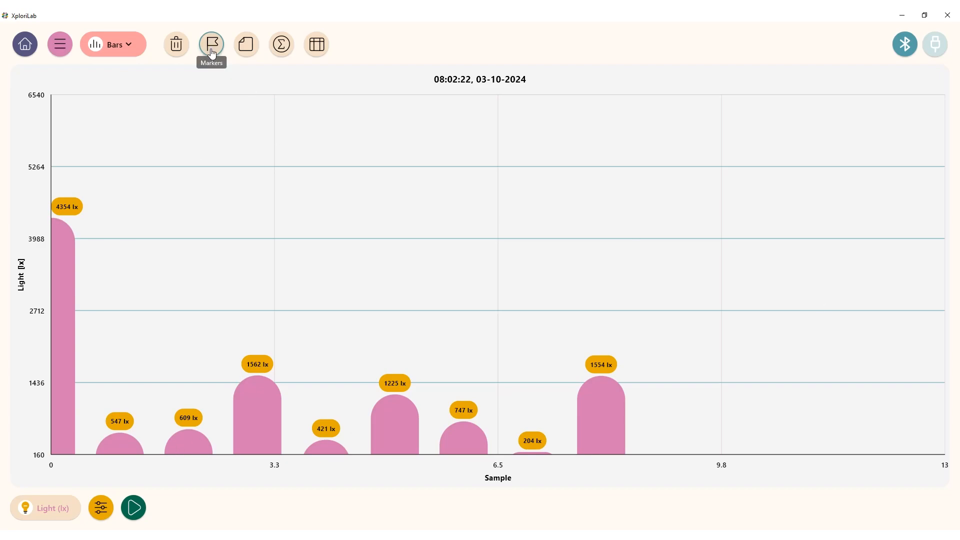
Annotate the sample 3 bar with the note "C" and the image C, and toggle the value markers on and off.
{"action": "left_click", "coordinate": [245, 46]}
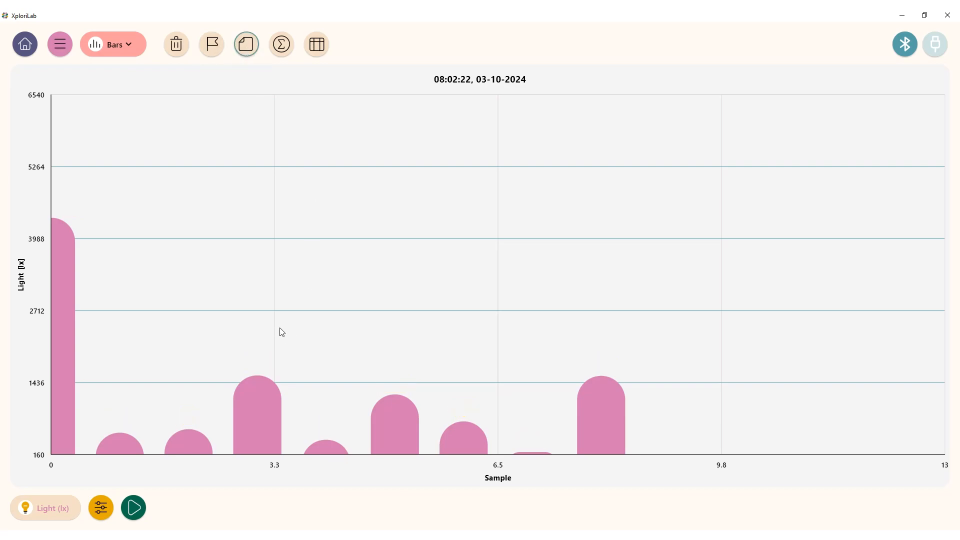
{"action": "left_click", "coordinate": [257, 377]}
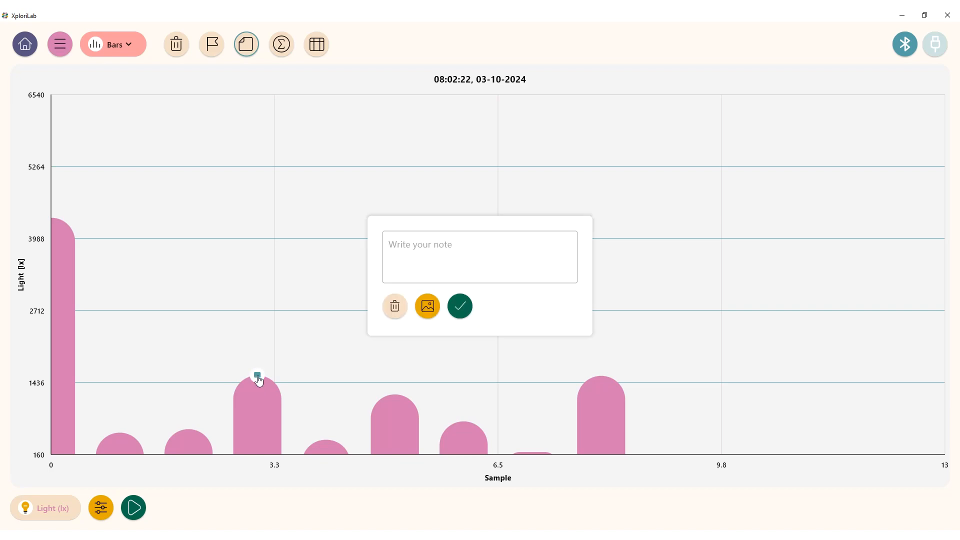
{"action": "left_click", "coordinate": [415, 260]}
{"action": "left_click", "coordinate": [424, 304]}
{"action": "double_click", "coordinate": [240, 107]}
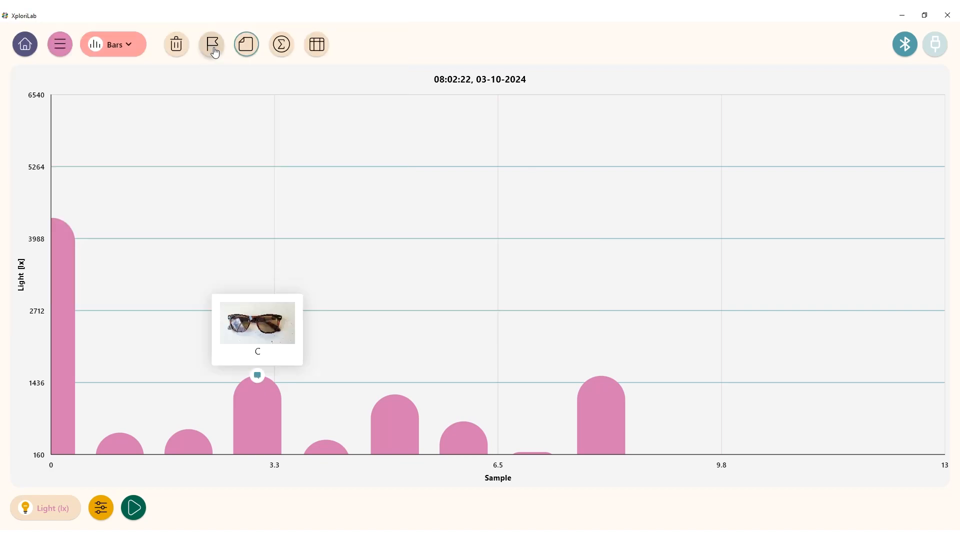
{"action": "left_click", "coordinate": [213, 46]}
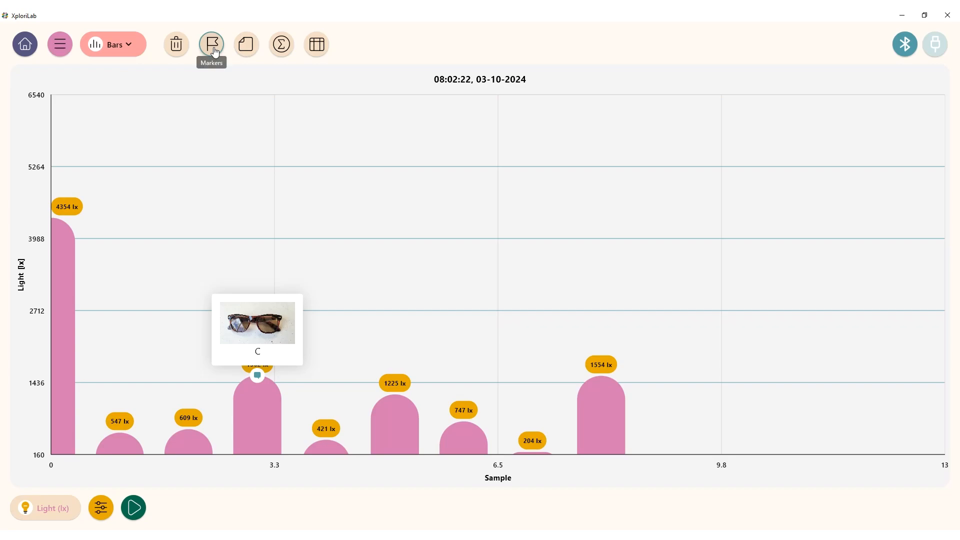
{"action": "left_click", "coordinate": [215, 52]}
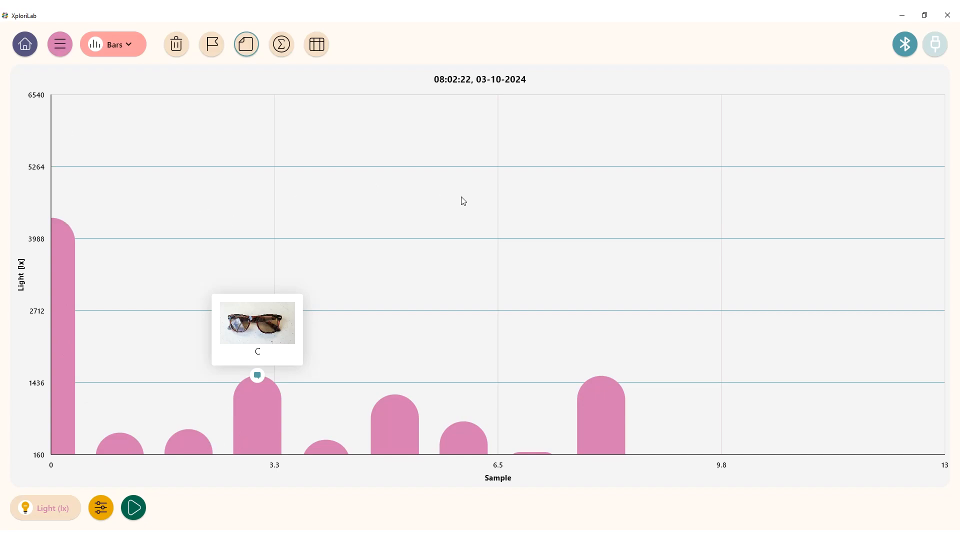
Annotate the sample 1 bar with the note "A" and the image A.
{"action": "left_click", "coordinate": [138, 465]}
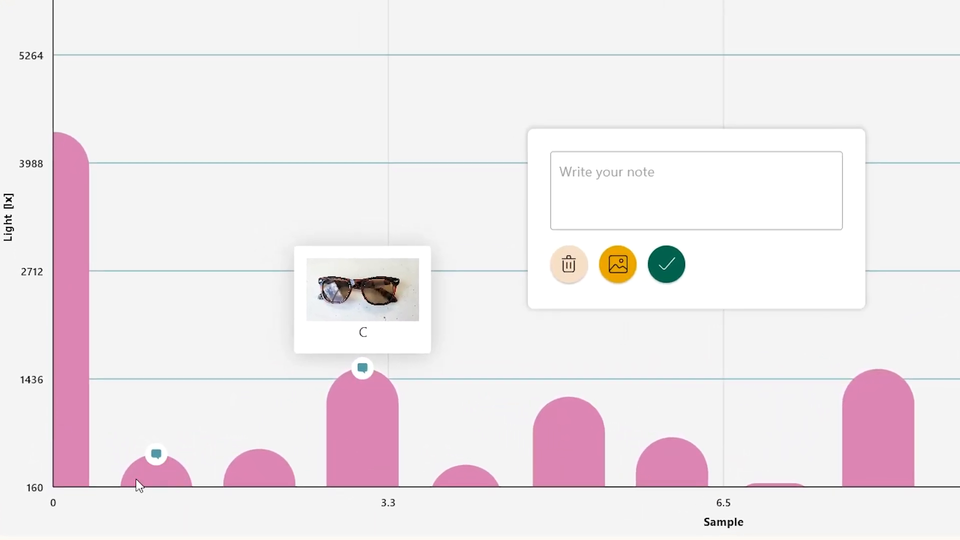
{"action": "left_click", "coordinate": [526, 190]}
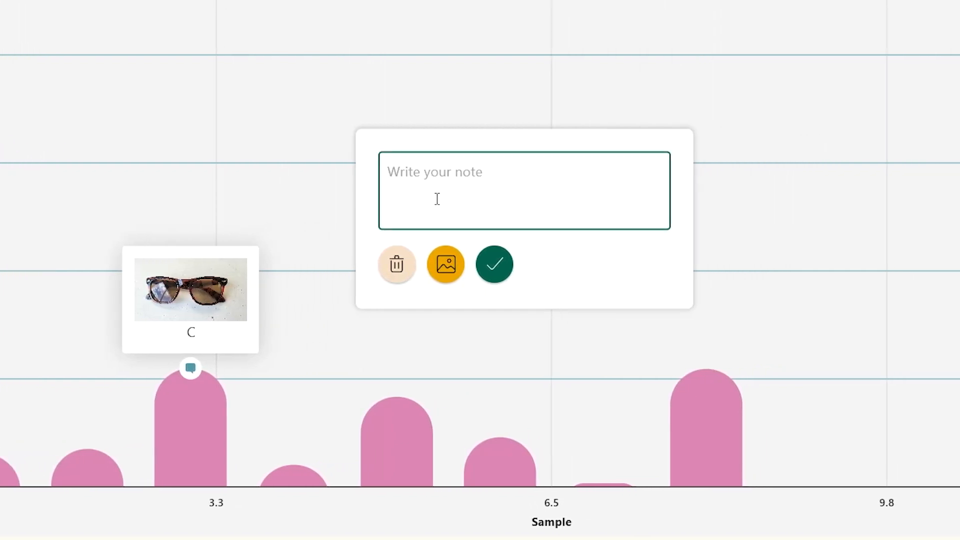
{"action": "type", "text": "A"}
{"action": "left_click", "coordinate": [431, 284]}
{"action": "left_click", "coordinate": [122, 111]}
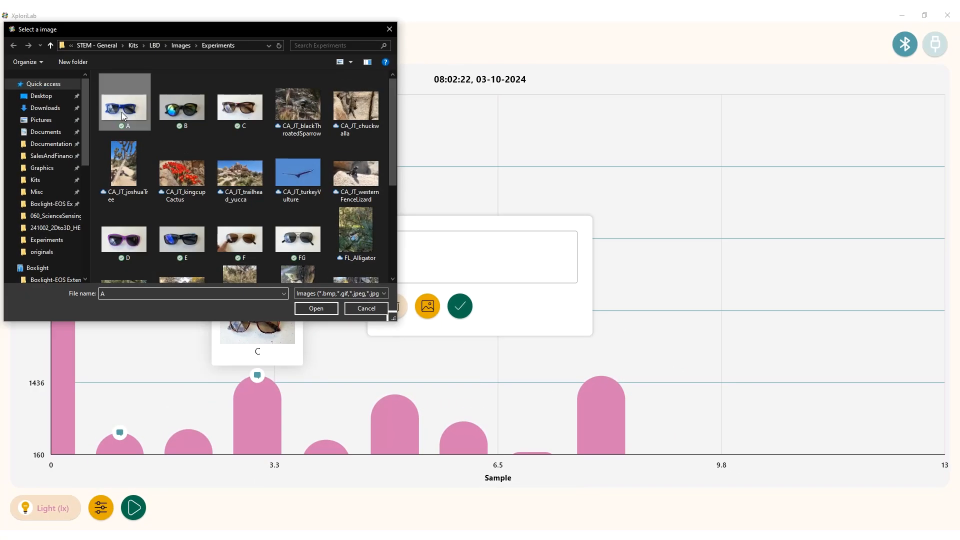
{"action": "left_click", "coordinate": [320, 308]}
{"action": "left_click", "coordinate": [457, 306]}
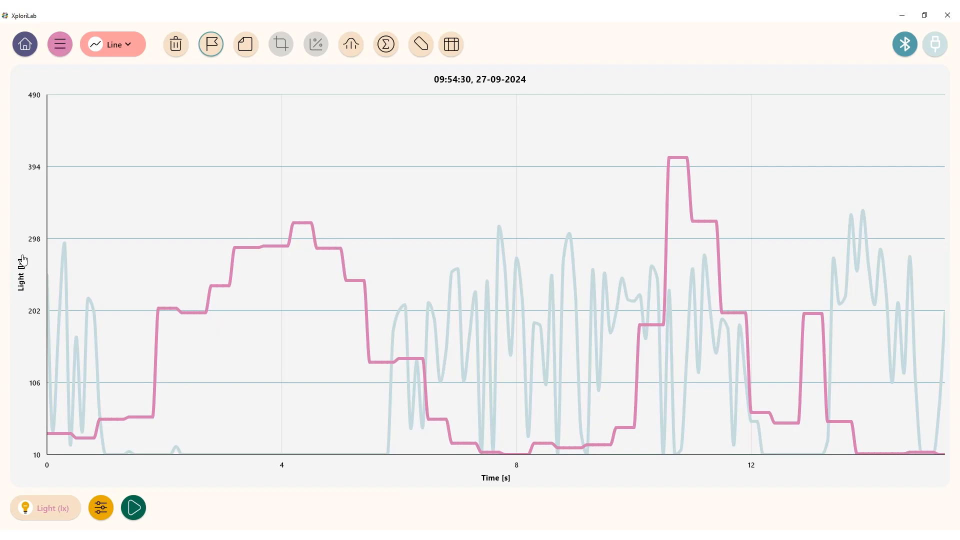
Mark the light curve at 1.8 s and 4.2 s, and annotate its highest peak with the note "Bright".
{"action": "left_click", "coordinate": [153, 419]}
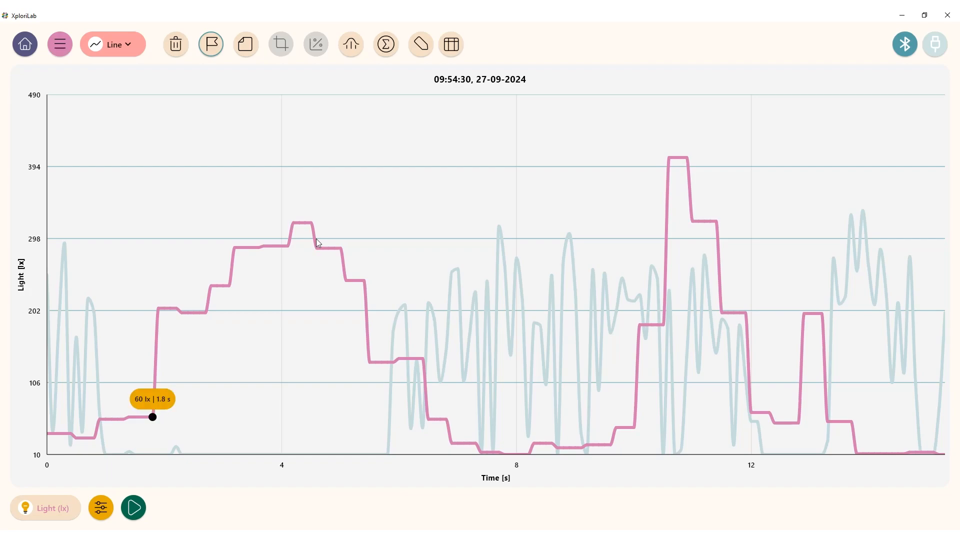
{"action": "left_click", "coordinate": [297, 224]}
{"action": "left_click", "coordinate": [250, 49]}
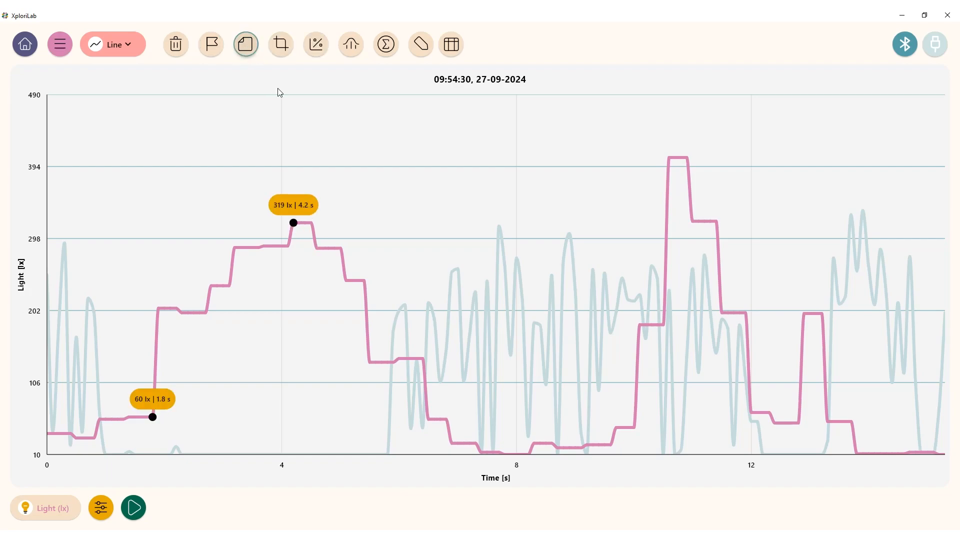
{"action": "left_click", "coordinate": [670, 159]}
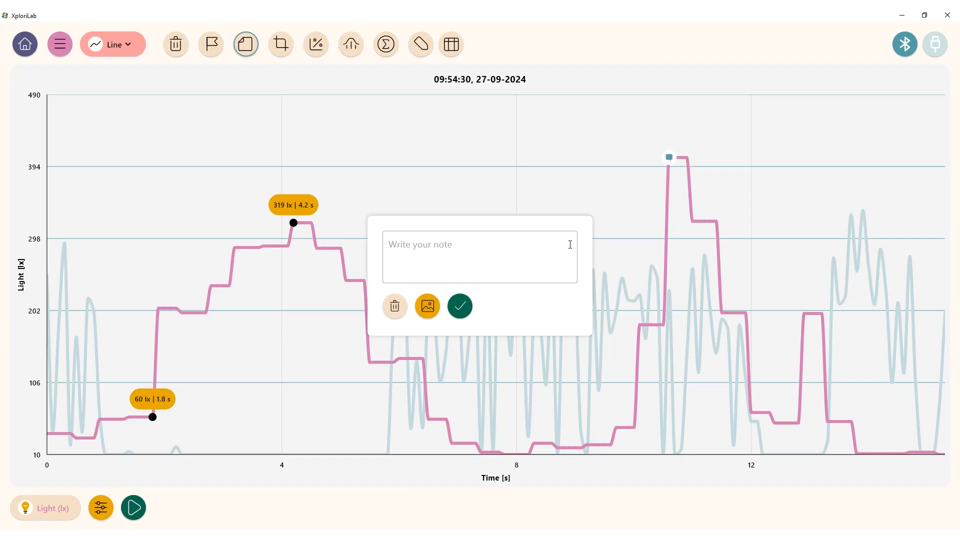
{"action": "type", "text": "Bright"}
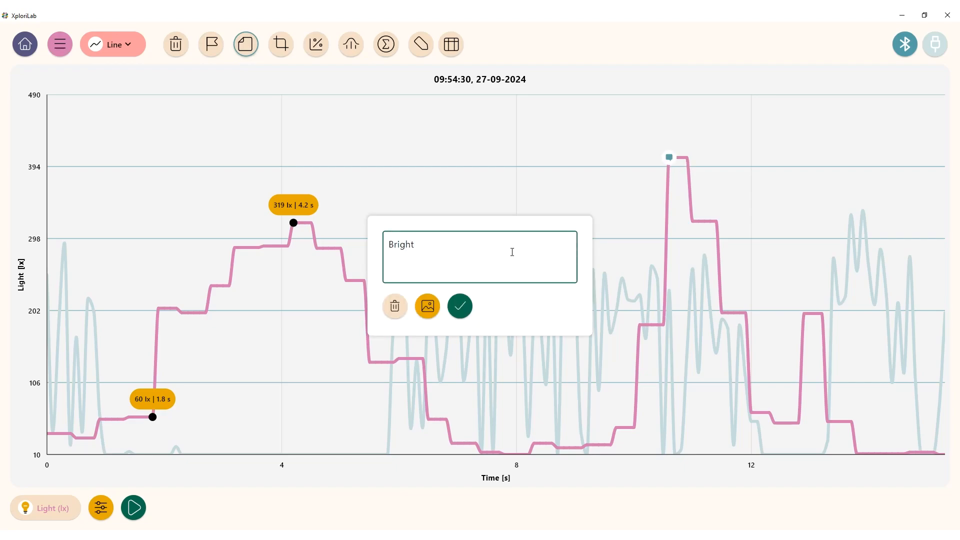
{"action": "left_click", "coordinate": [458, 308]}
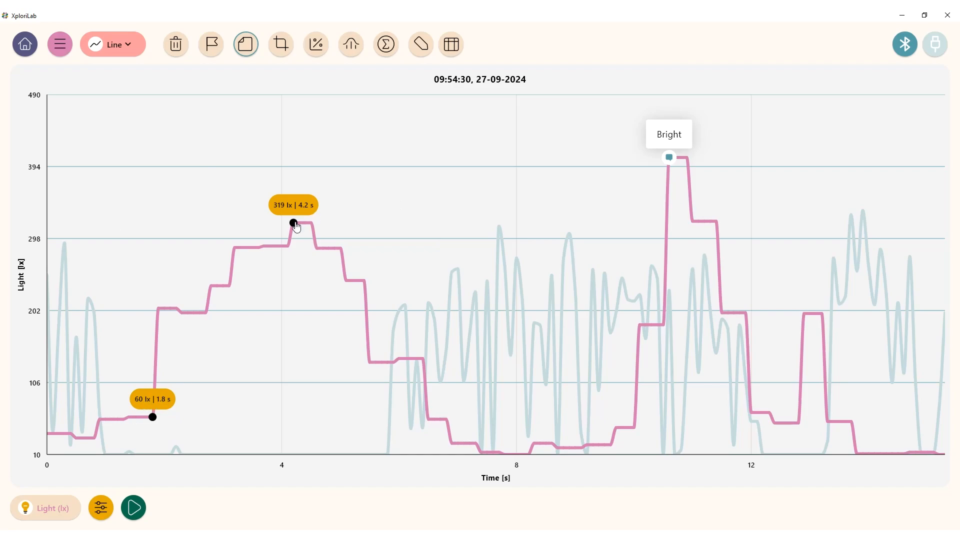
Move the 4.2 s marker along the light curve to 6.7 s and back up to 4.4 s.
{"action": "mouse_move", "coordinate": [296, 226]}
{"action": "left_mouse_down"}
{"action": "mouse_move", "coordinate": [323, 242]}
{"action": "mouse_move", "coordinate": [440, 398]}
{"action": "left_mouse_up"}
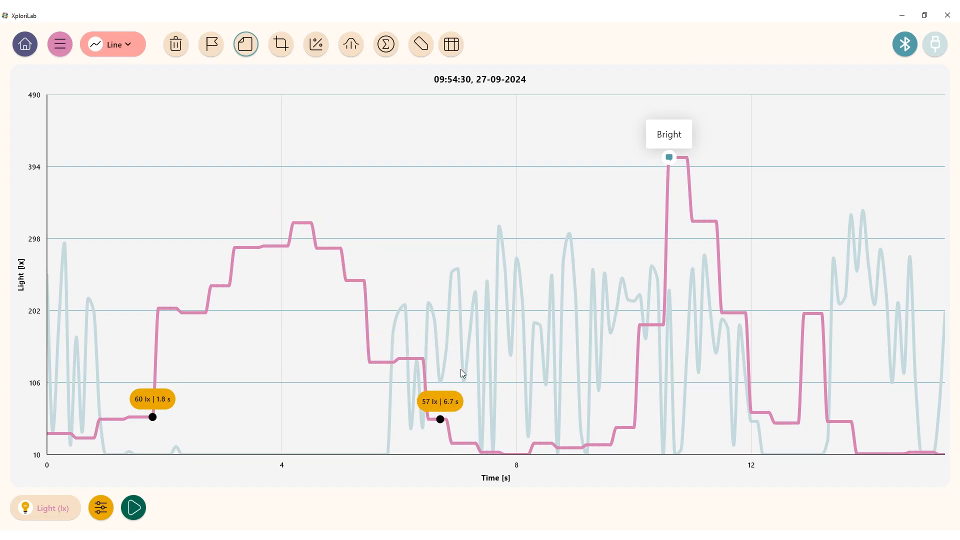
{"action": "left_click_drag", "start_coordinate": [440, 420], "coordinate": [305, 221]}
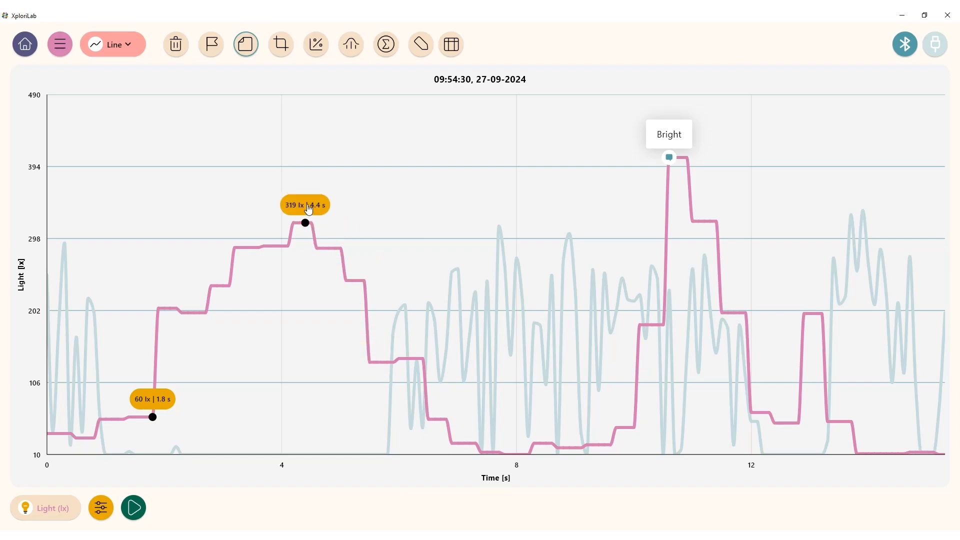
Lock the two markers at 4.4 s and 1.8 s on the light curve, and add another marker at 11.2 s.
{"action": "left_click", "coordinate": [465, 276]}
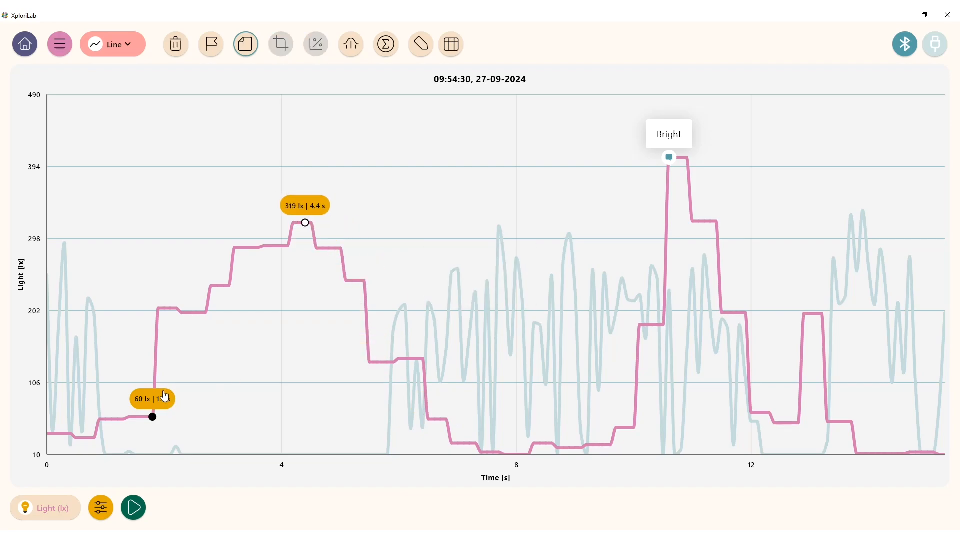
{"action": "left_click", "coordinate": [467, 275]}
{"action": "left_click", "coordinate": [703, 221]}
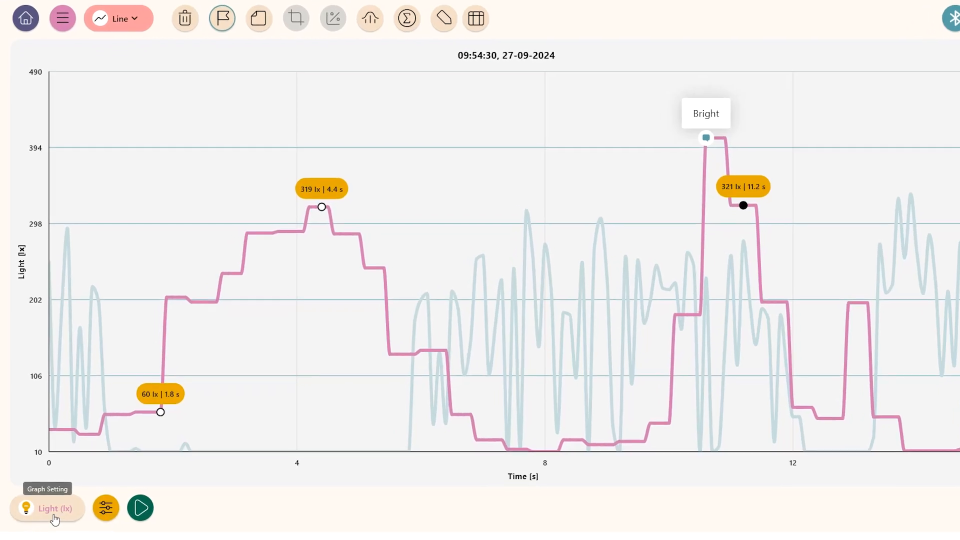
Make Sound the active data series of the graph in the graph settings.
{"action": "left_click", "coordinate": [55, 520]}
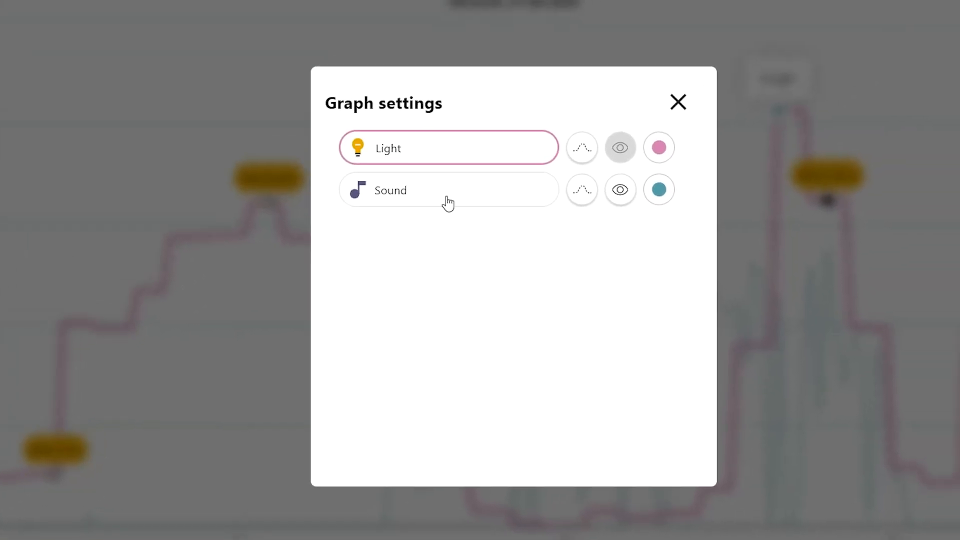
{"action": "left_click", "coordinate": [531, 149]}
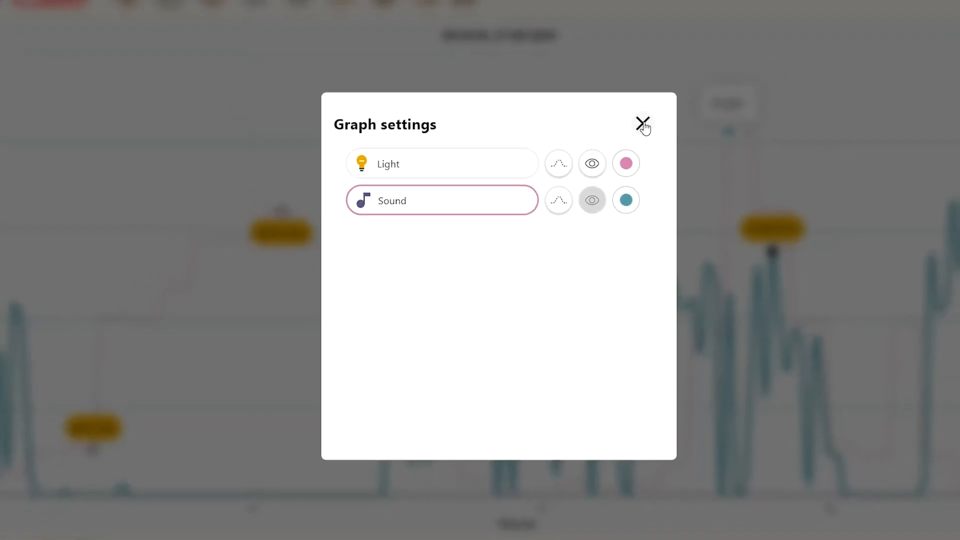
{"action": "left_click", "coordinate": [677, 102]}
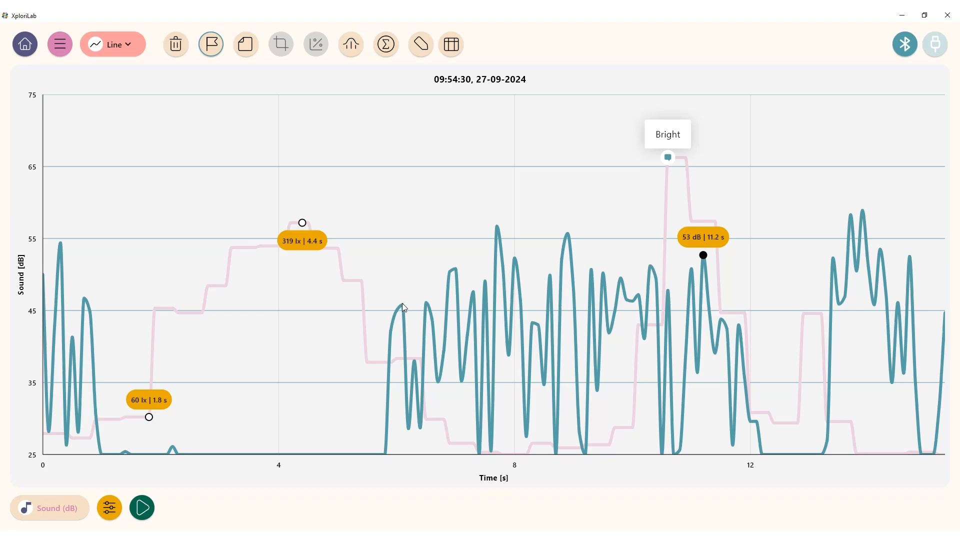
Mark the sound curve at 6.0 s, and annotate its peak at about 9 s with the note "Sound".
{"action": "left_click", "coordinate": [405, 310]}
{"action": "mouse_move", "coordinate": [704, 260]}
{"action": "left_mouse_down"}
{"action": "mouse_move", "coordinate": [746, 335]}
{"action": "mouse_move", "coordinate": [700, 251]}
{"action": "mouse_move", "coordinate": [707, 274]}
{"action": "left_mouse_up"}
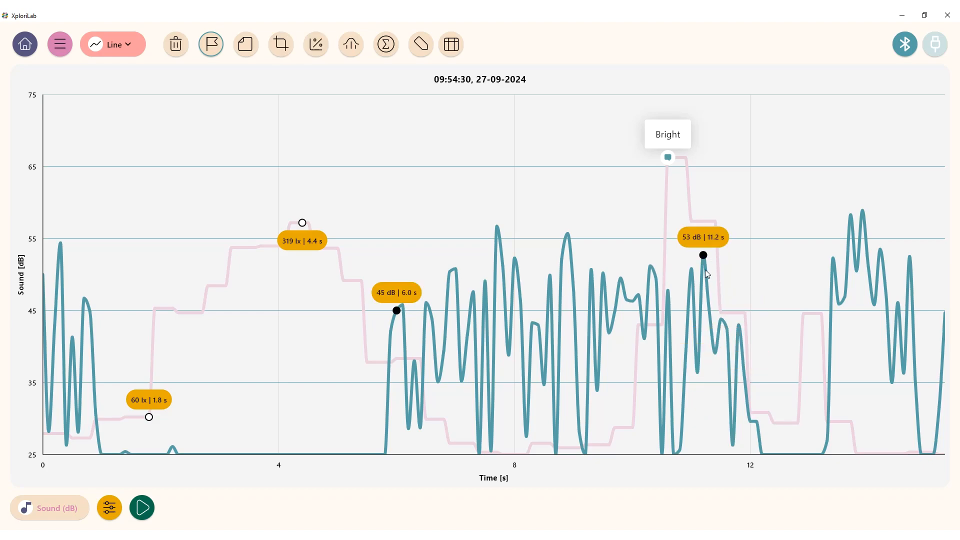
{"action": "left_click", "coordinate": [246, 44]}
{"action": "left_click", "coordinate": [460, 250]}
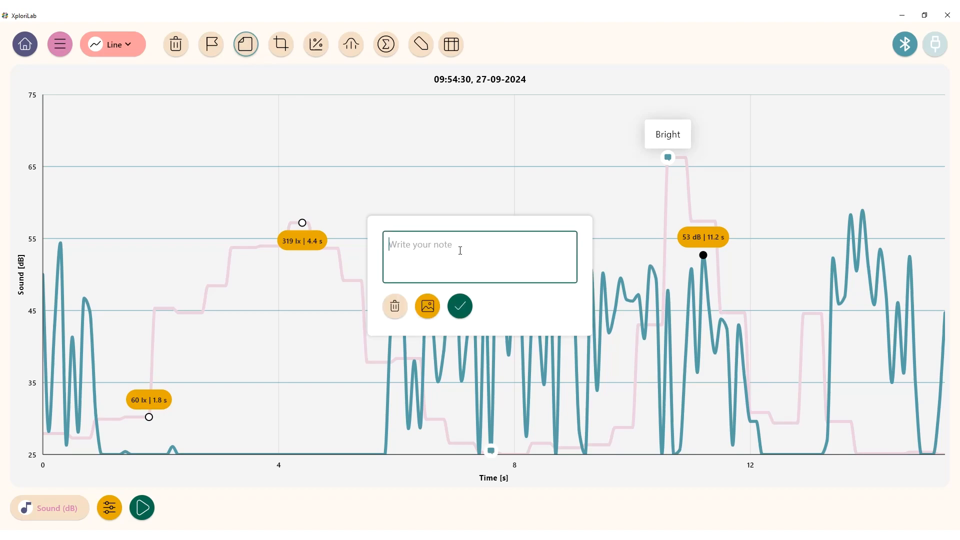
{"action": "type", "text": "Sound"}
{"action": "left_click", "coordinate": [460, 306]}
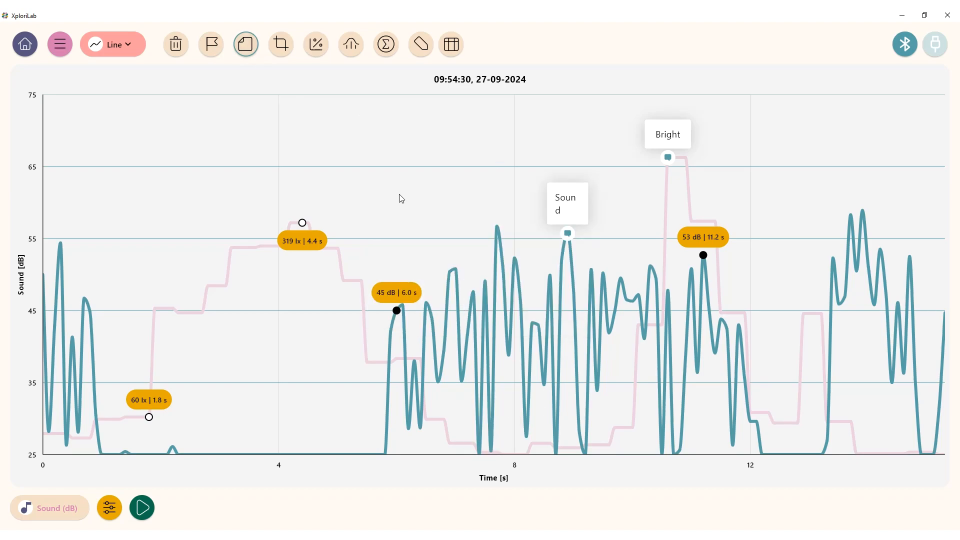